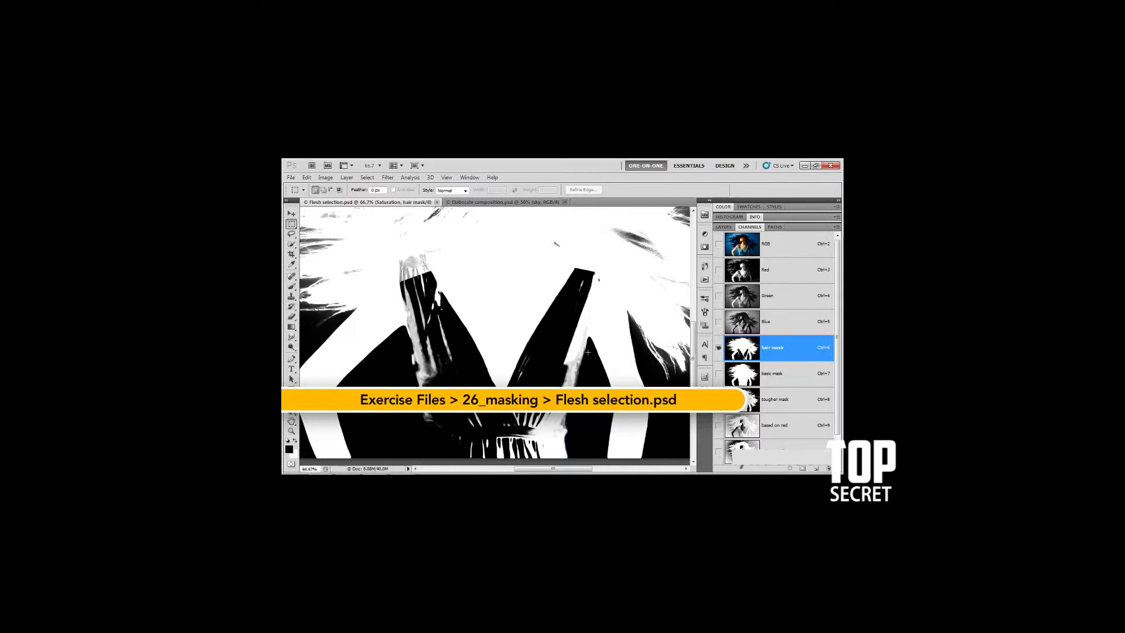
Rename the hair mask channel to "hair & arms".
{"action": "double_click", "coordinate": [777, 349]}
{"action": "double_click", "coordinate": [777, 348]}
{"action": "type", "text": "& arms"}
{"action": "key", "text": "Return"}
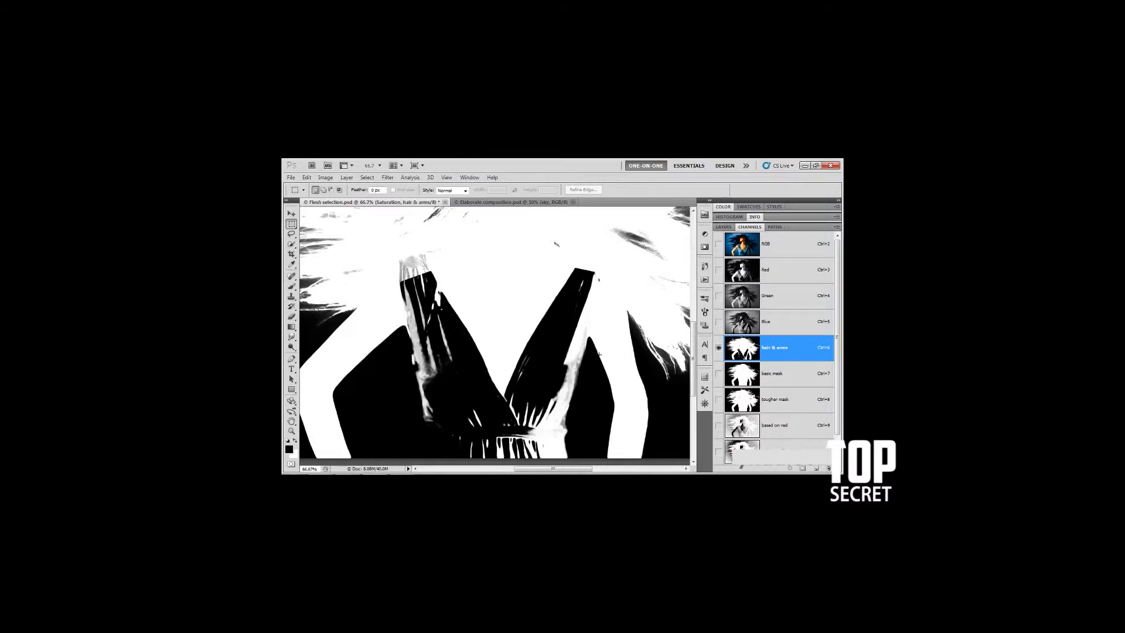
Choose the Smudge tool and enlarge its brush for reworking the edge of the right-hand arm in the mask.
{"action": "left_click", "coordinate": [660, 436]}
{"action": "left_click_drag", "start_coordinate": [622, 443], "coordinate": [577, 412]}
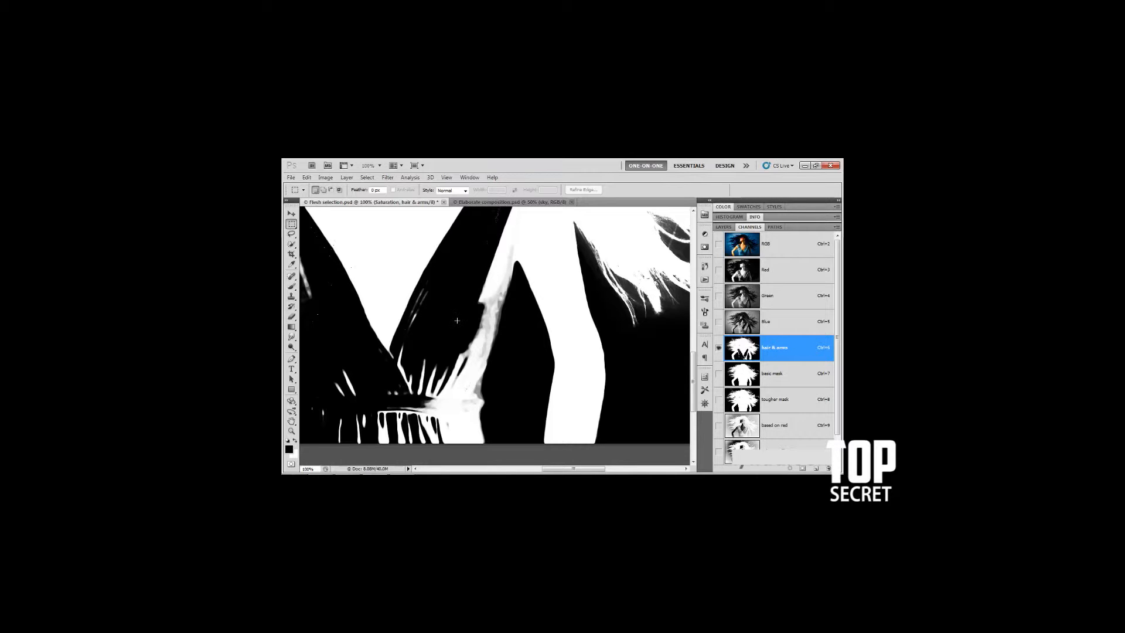
{"action": "left_click", "coordinate": [293, 340]}
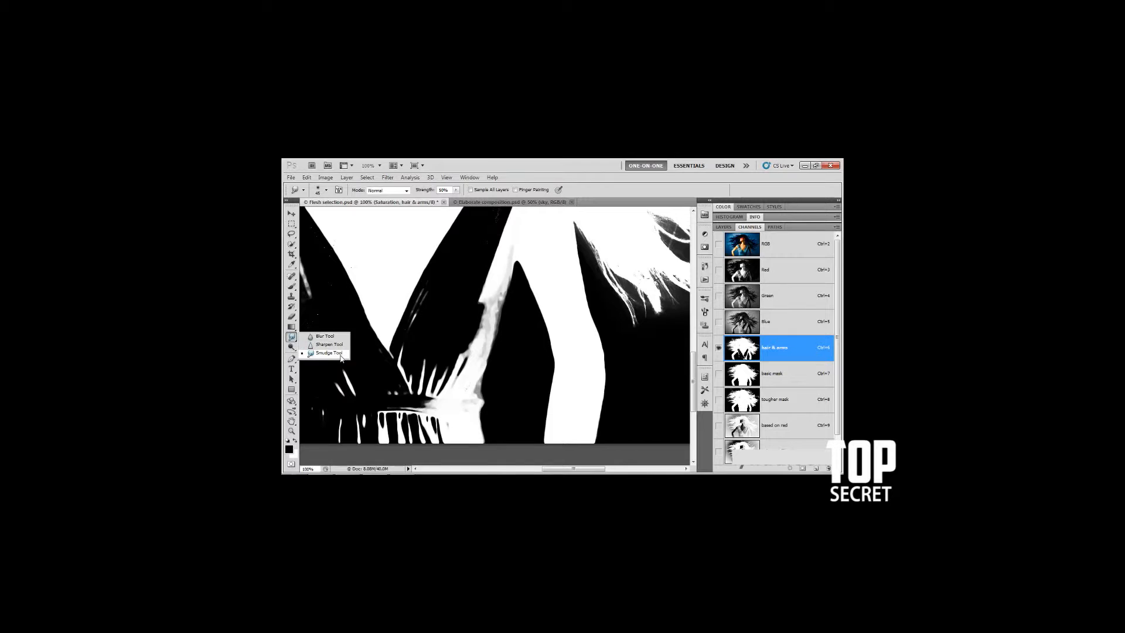
{"action": "left_click", "coordinate": [340, 354]}
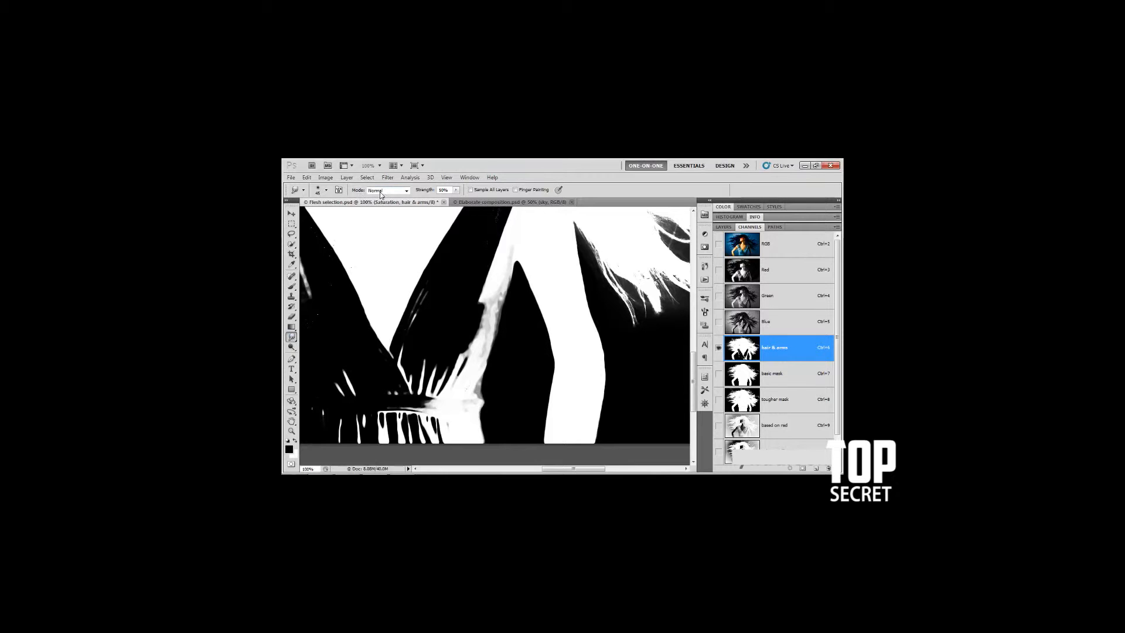
{"action": "left_click", "coordinate": [443, 191]}
{"action": "key", "text": "bracketright"}
{"action": "key", "text": "bracketright"}
{"action": "key", "text": "bracketright"}
{"action": "key", "text": "bracketright"}
Overlay the mask on the RGB image, examine the arm and dress edges, and return to the mask-only view.
{"action": "left_click", "coordinate": [719, 245]}
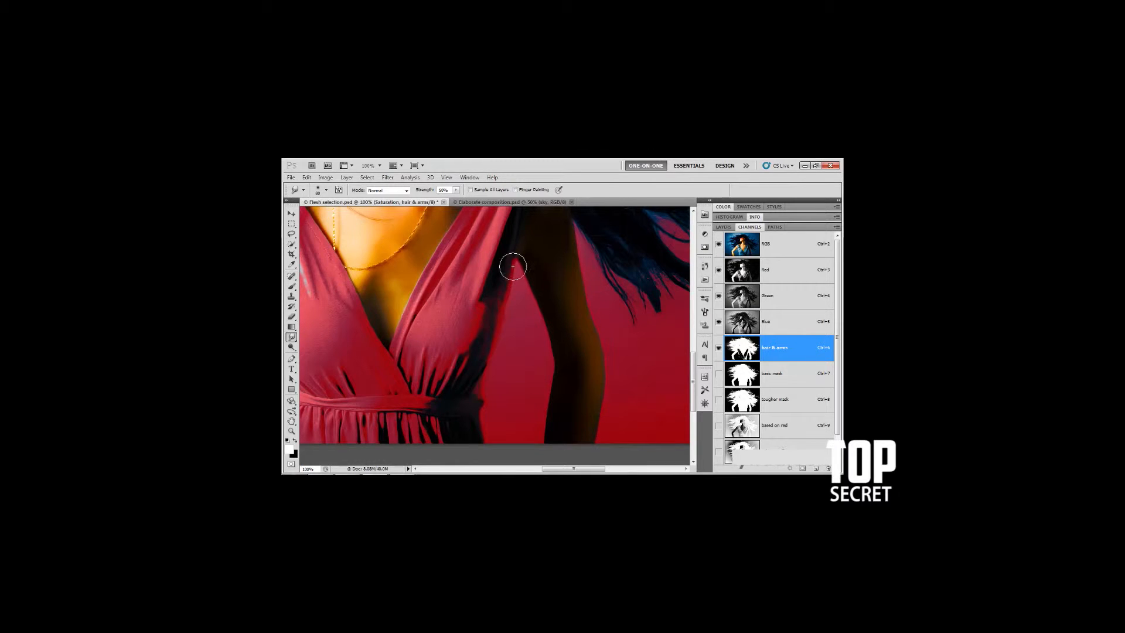
{"action": "left_click_drag", "start_coordinate": [343, 318], "coordinate": [615, 296]}
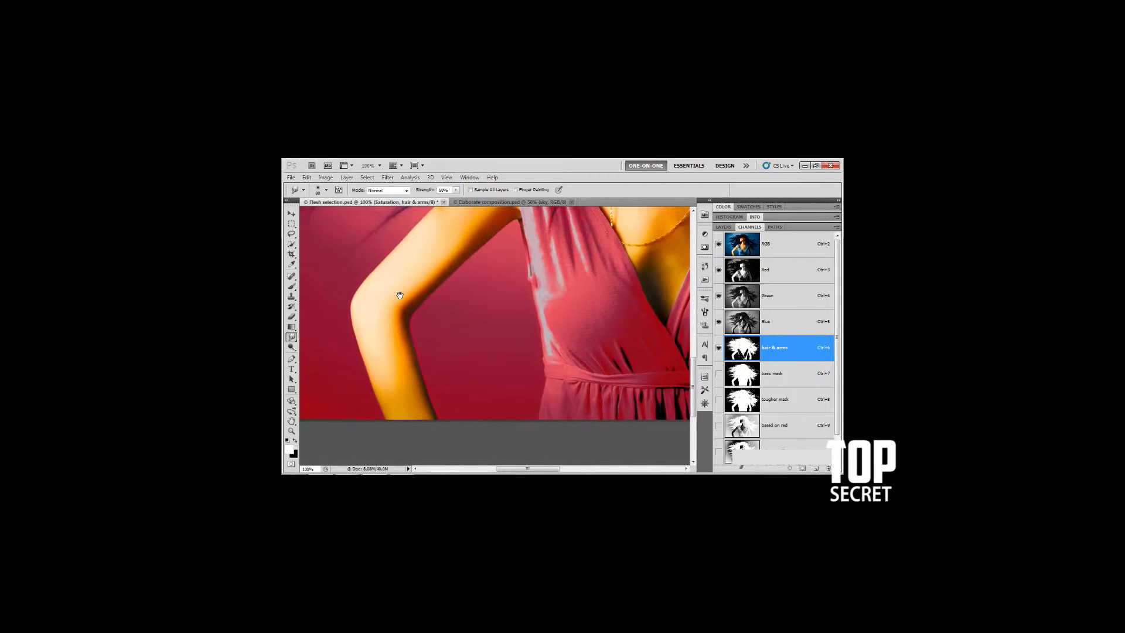
{"action": "left_click_drag", "start_coordinate": [399, 287], "coordinate": [393, 361]}
{"action": "left_click", "coordinate": [509, 292], "text": "ctrl"}
{"action": "mouse_move", "coordinate": [472, 297]}
{"action": "left_mouse_down"}
{"action": "mouse_move", "coordinate": [462, 310]}
{"action": "mouse_move", "coordinate": [515, 283]}
{"action": "left_mouse_up"}
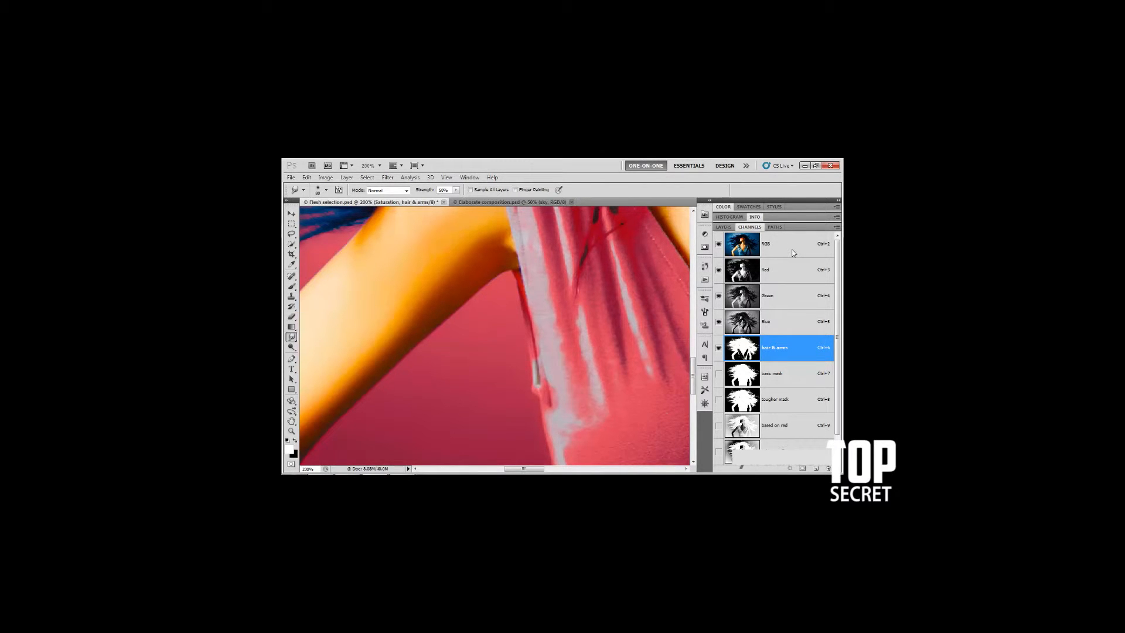
{"action": "key", "text": "grave"}
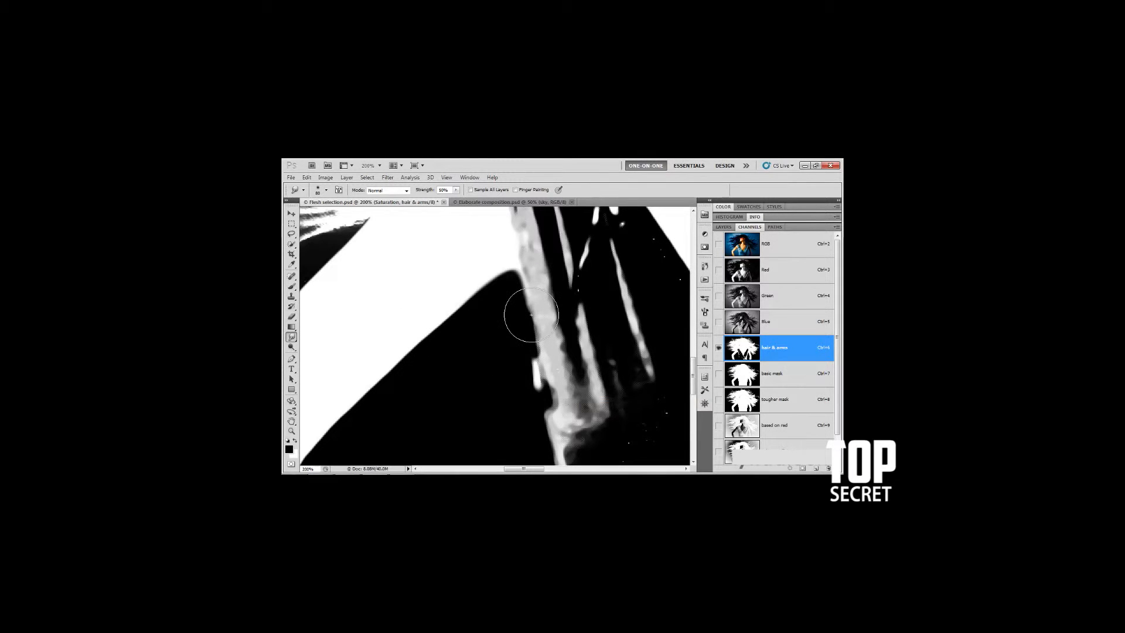
{"action": "key", "text": "ctrl+minus"}
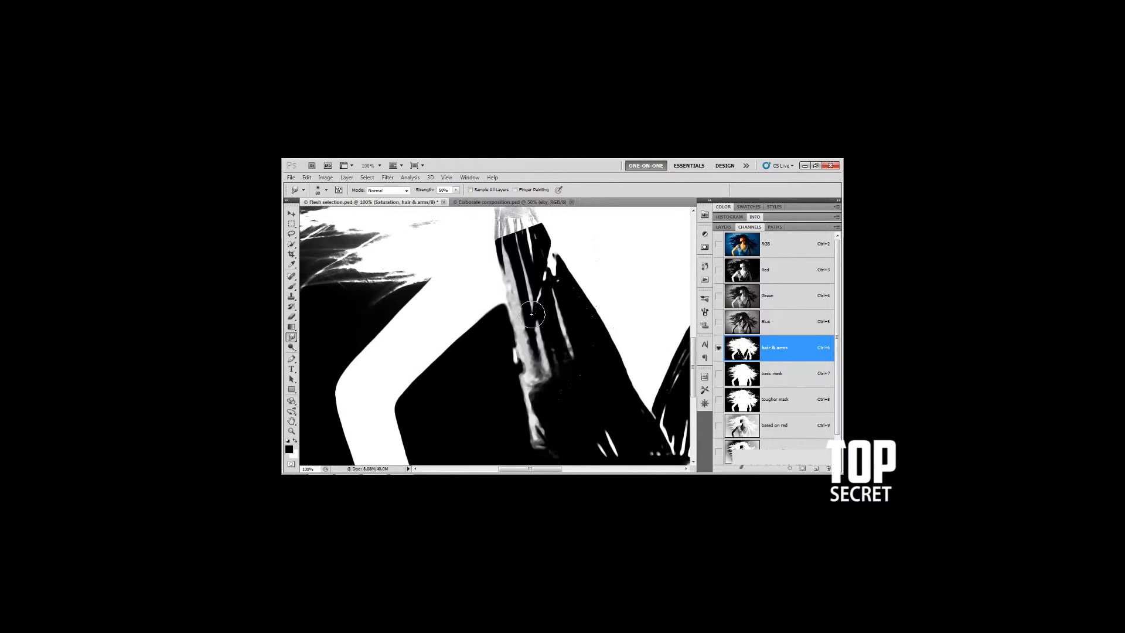
{"action": "mouse_move", "coordinate": [668, 384]}
{"action": "left_mouse_down"}
{"action": "mouse_move", "coordinate": [615, 387]}
{"action": "mouse_move", "coordinate": [381, 313]}
{"action": "left_mouse_up"}
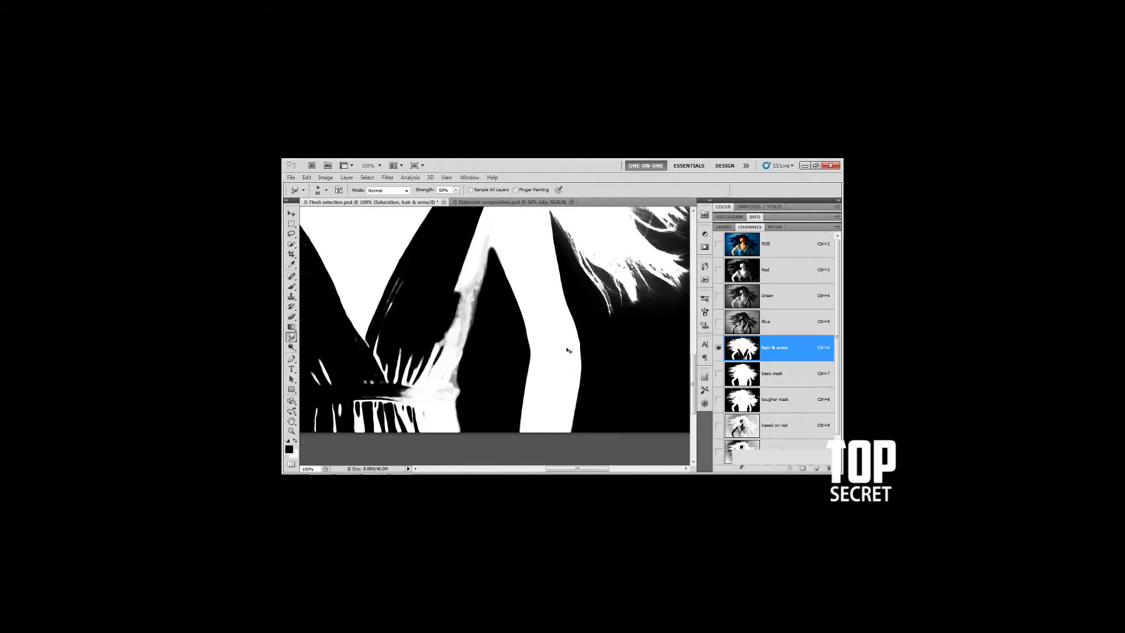
Smudge the white outward along the outer elbow of the right-hand arm to round its contour.
{"action": "key", "text": "ctrl+plus"}
{"action": "left_click_drag", "start_coordinate": [622, 366], "coordinate": [484, 316]}
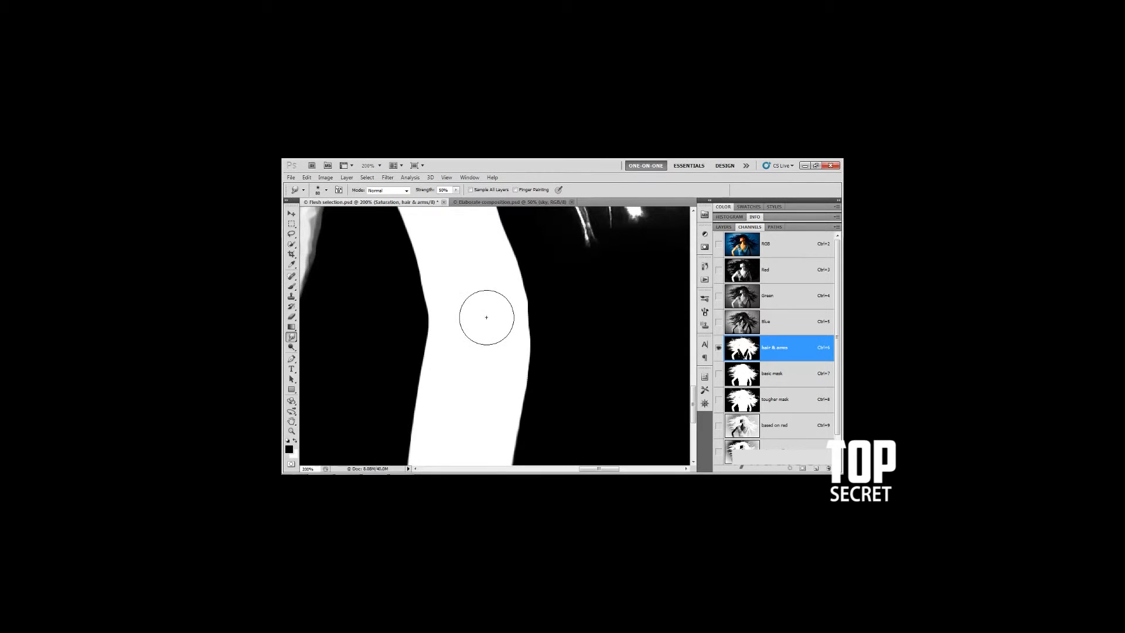
{"action": "left_click_drag", "start_coordinate": [507, 322], "coordinate": [516, 322]}
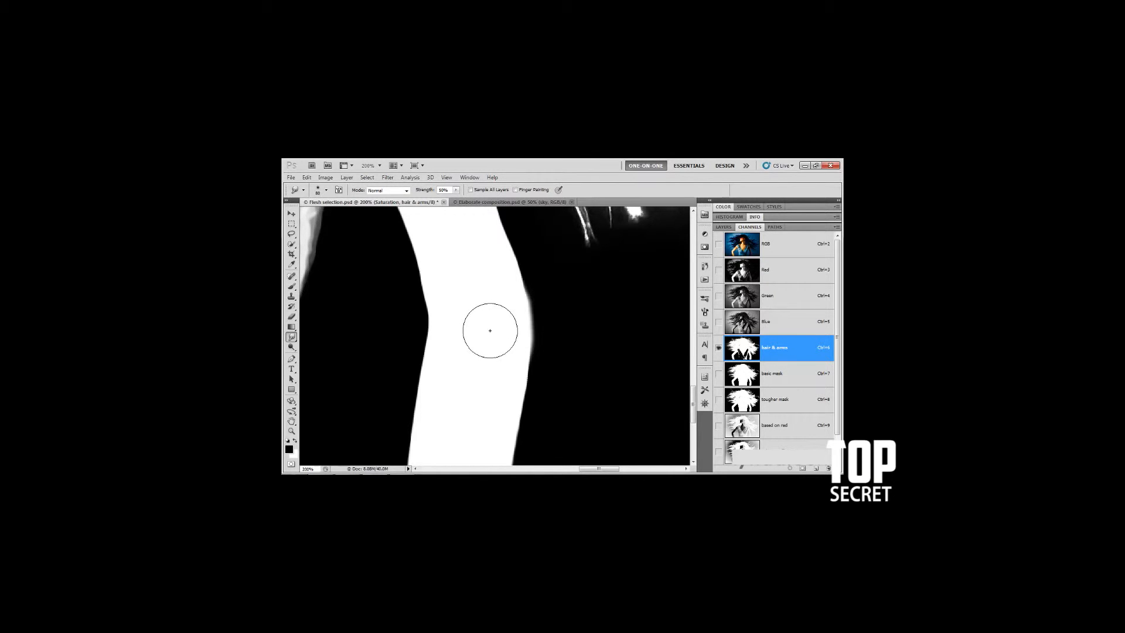
{"action": "left_click_drag", "start_coordinate": [549, 327], "coordinate": [491, 333]}
{"action": "left_click", "coordinate": [384, 184]}
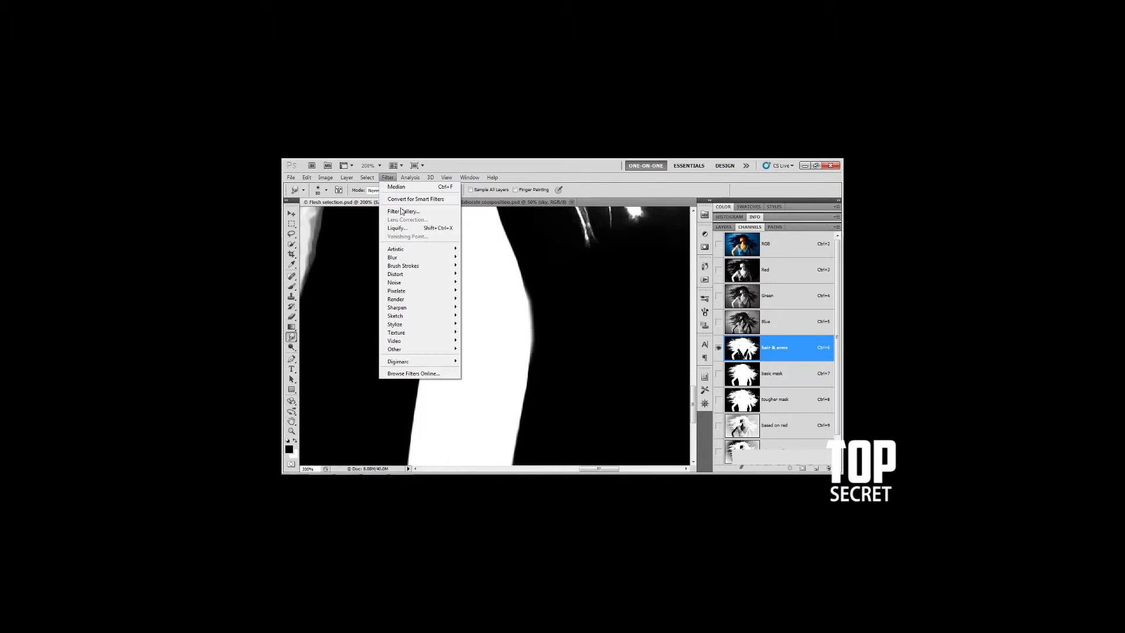
{"action": "left_click", "coordinate": [420, 232]}
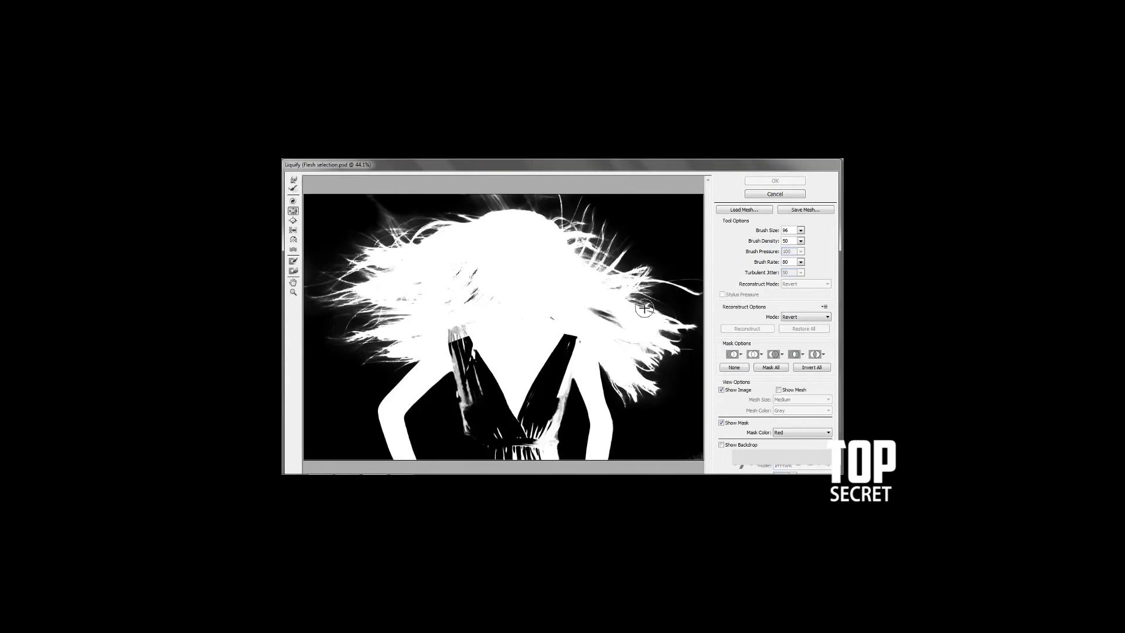
{"action": "key", "text": "ctrl+plus"}
{"action": "key", "text": "ctrl+plus"}
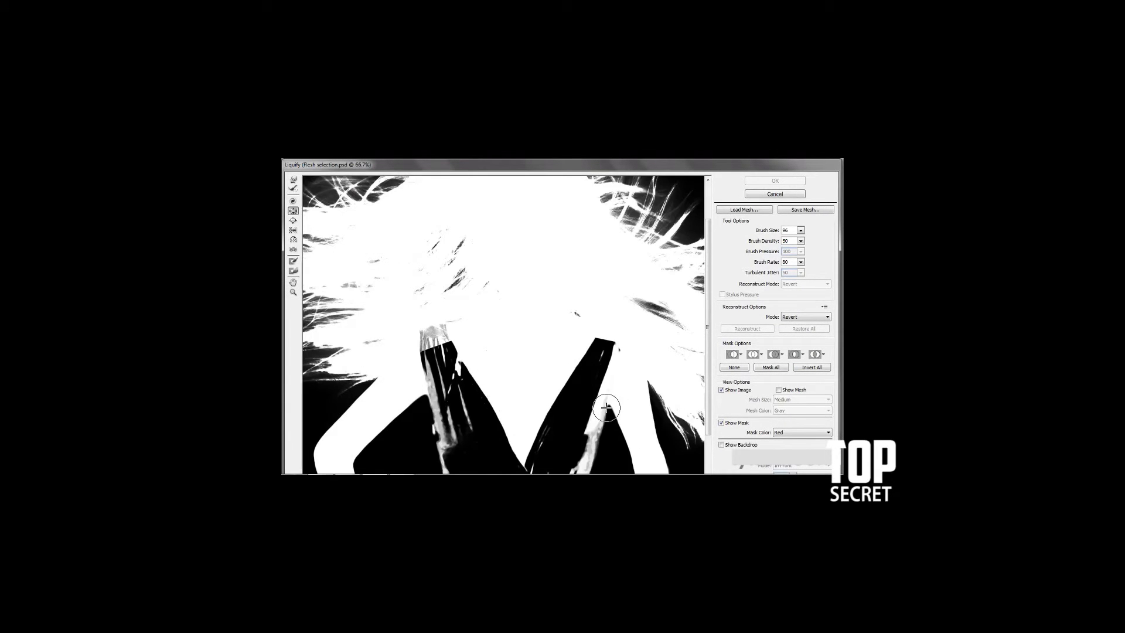
{"action": "mouse_move", "coordinate": [673, 454]}
{"action": "left_mouse_down"}
{"action": "mouse_move", "coordinate": [611, 368]}
{"action": "mouse_move", "coordinate": [587, 368]}
{"action": "left_mouse_up"}
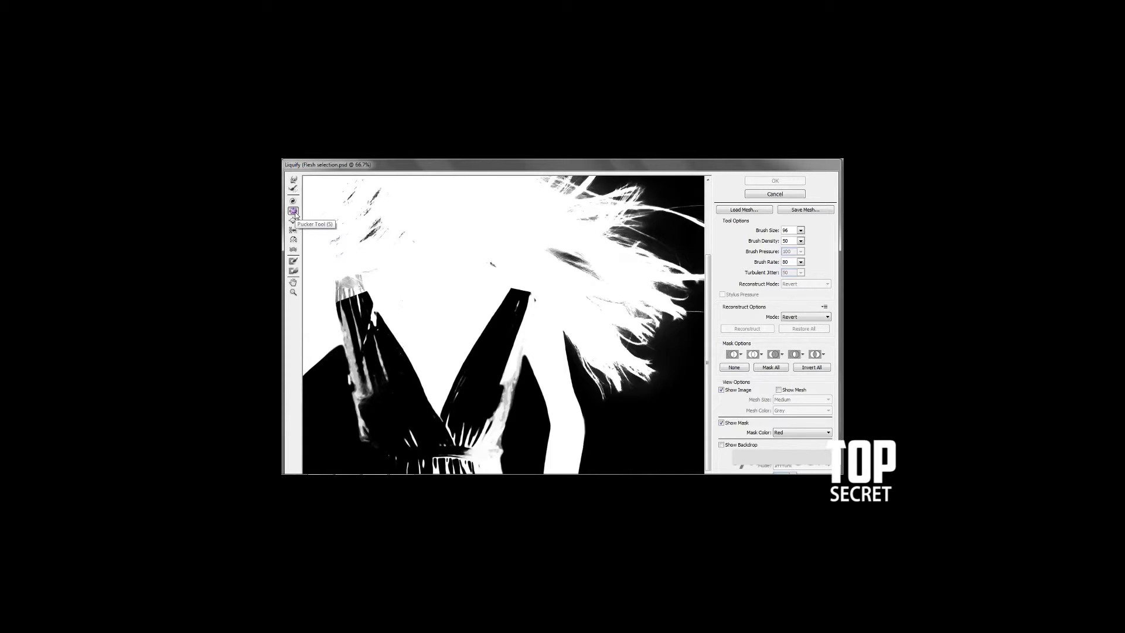
{"action": "left_click", "coordinate": [294, 212]}
{"action": "left_click", "coordinate": [573, 461]}
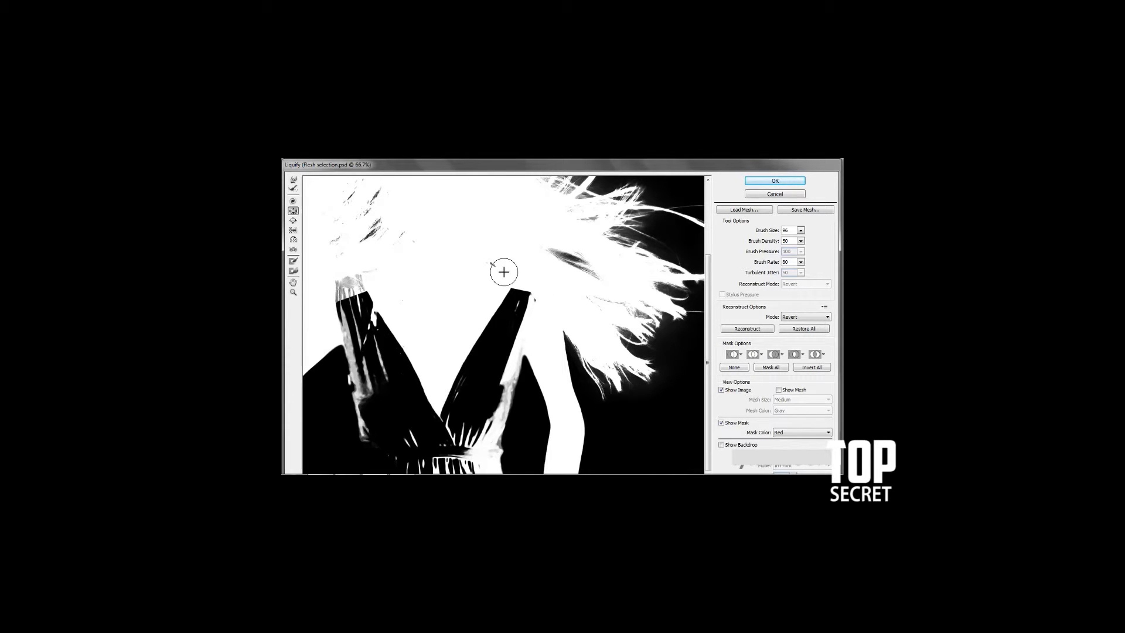
{"action": "left_click", "coordinate": [721, 446]}
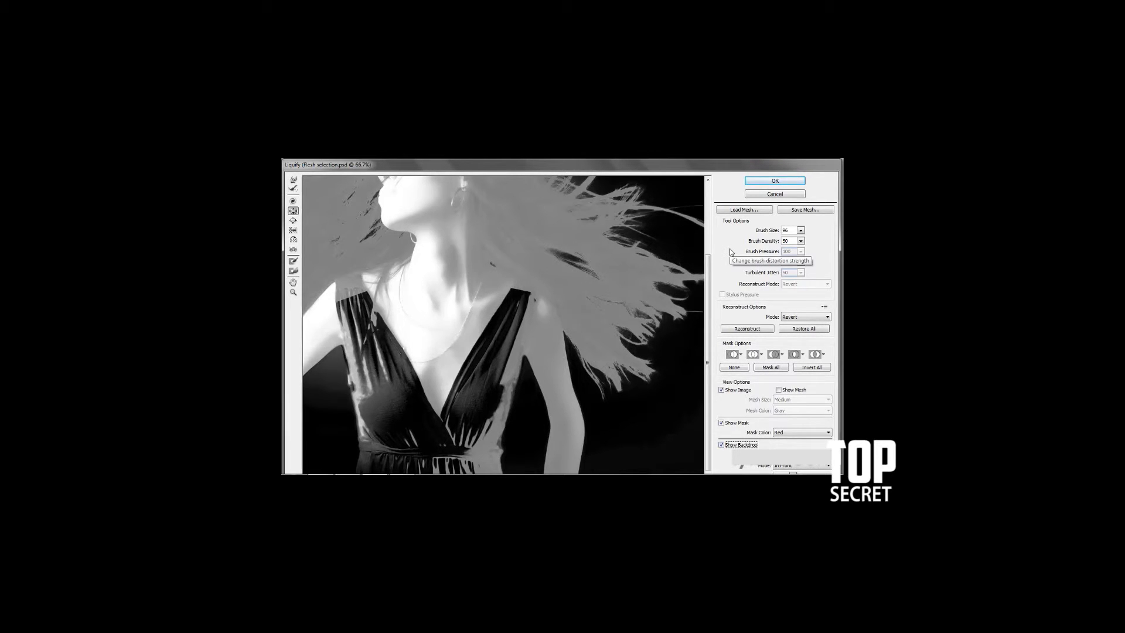
{"action": "left_click", "coordinate": [752, 195]}
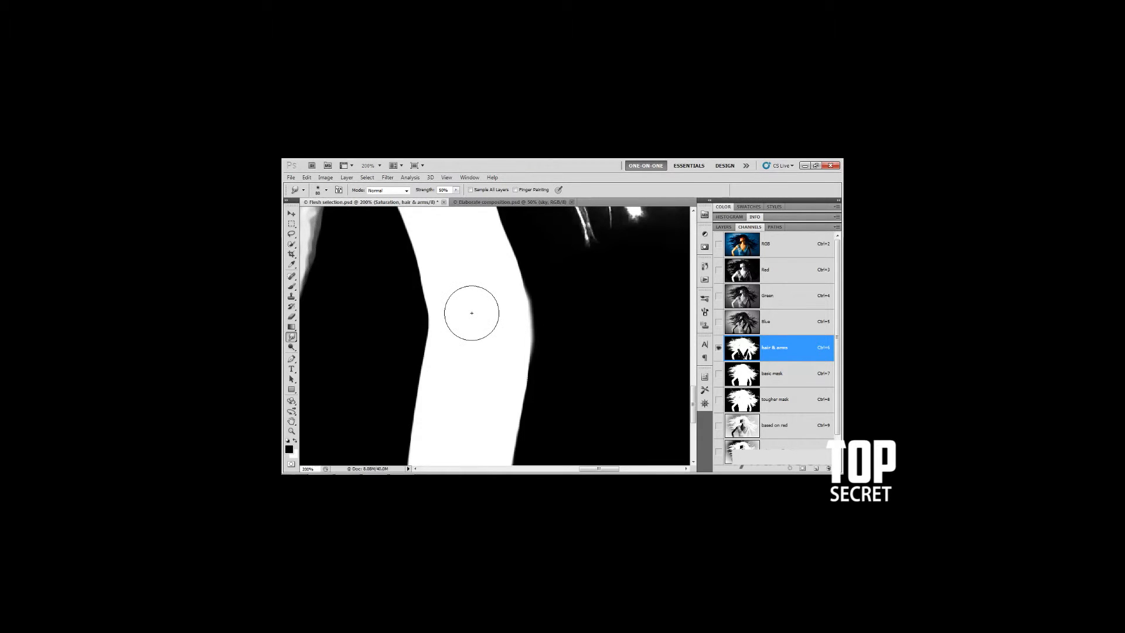
Lasso a narrow strip along the outer edge of the right-hand arm around the elbow.
{"action": "key", "text": "ctrl+minus"}
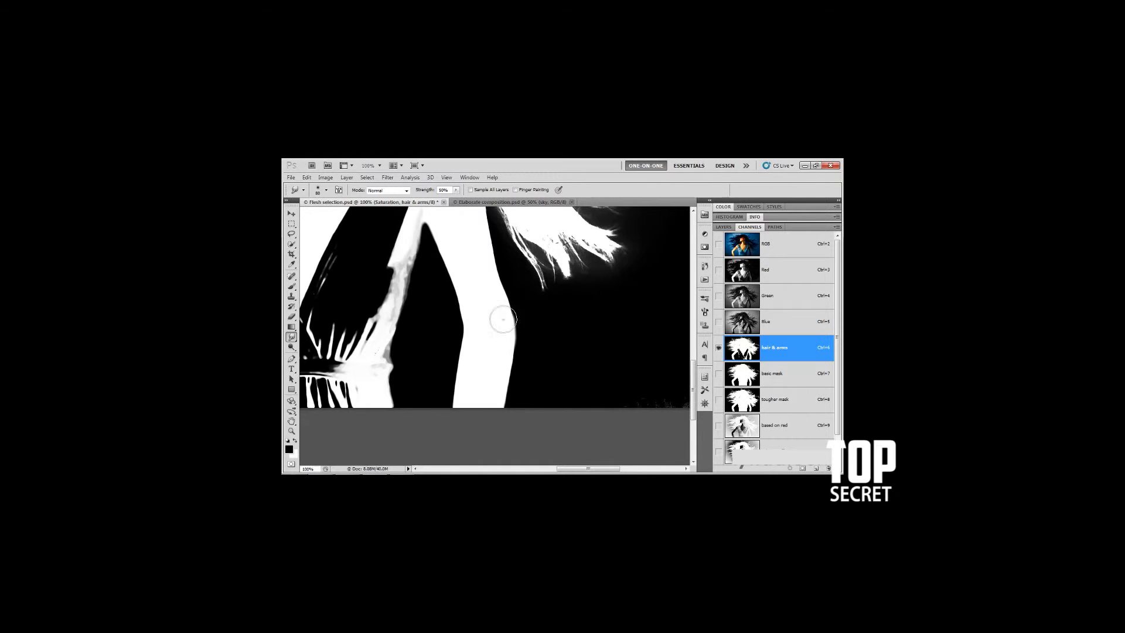
{"action": "left_click_drag", "start_coordinate": [417, 303], "coordinate": [415, 340]}
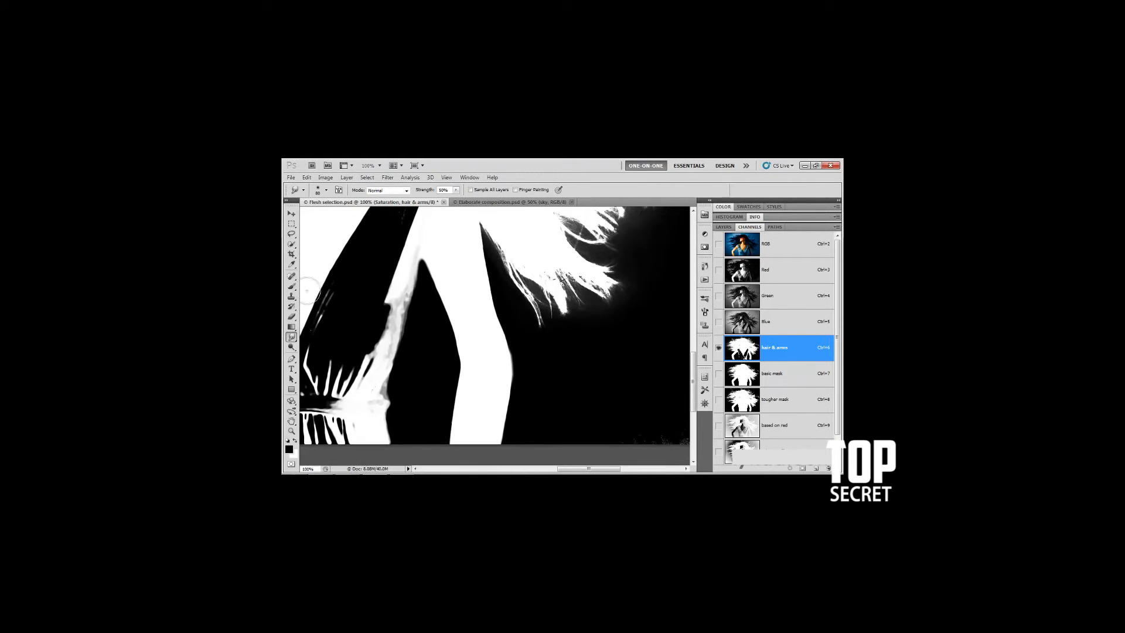
{"action": "left_click", "coordinate": [291, 233]}
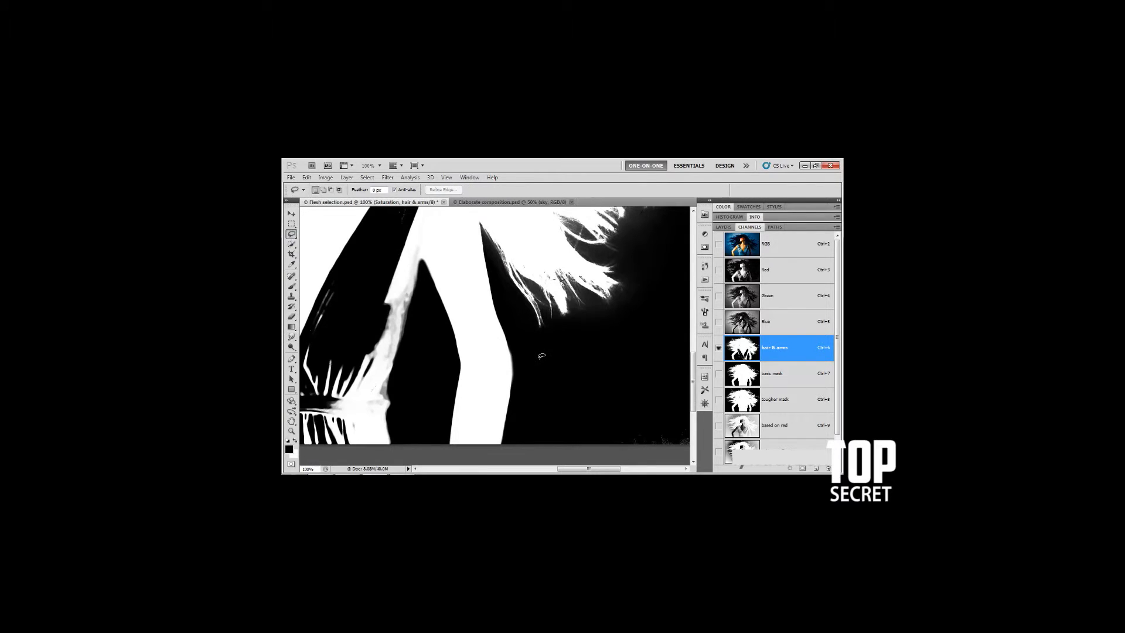
{"action": "mouse_move", "coordinate": [533, 374]}
{"action": "left_mouse_down"}
{"action": "mouse_move", "coordinate": [502, 274]}
{"action": "mouse_move", "coordinate": [476, 276]}
{"action": "left_mouse_up"}
{"action": "left_click_drag", "start_coordinate": [532, 378], "coordinate": [533, 374]}
Smooth the selected elbow edge with the Median noise filter, and deselect.
{"action": "left_click", "coordinate": [388, 177]}
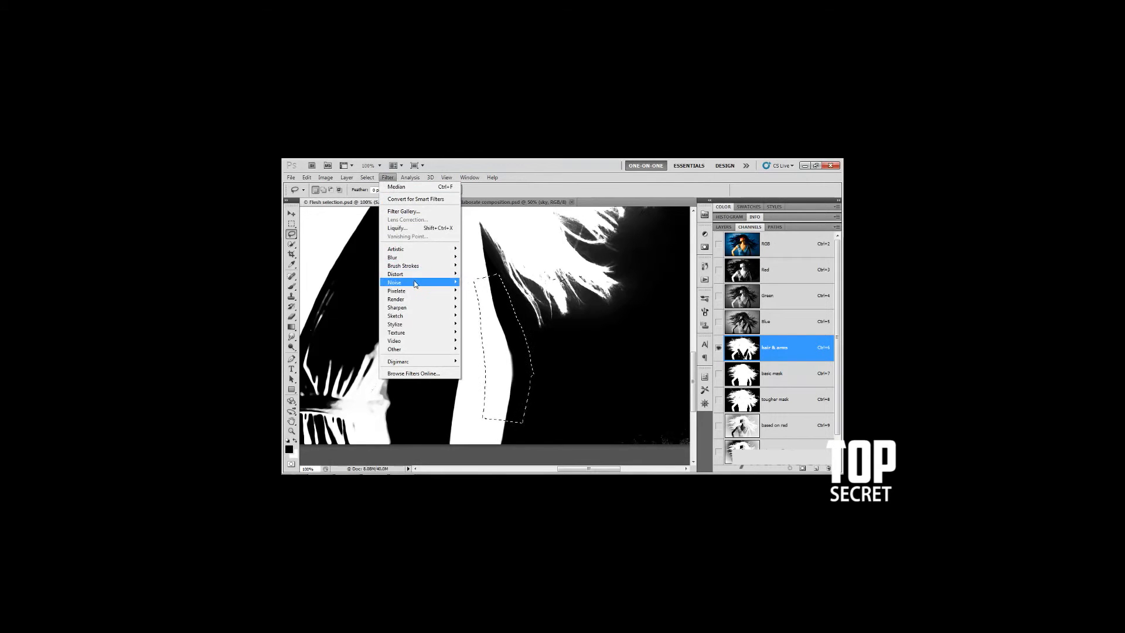
{"action": "mouse_move", "coordinate": [416, 284]}
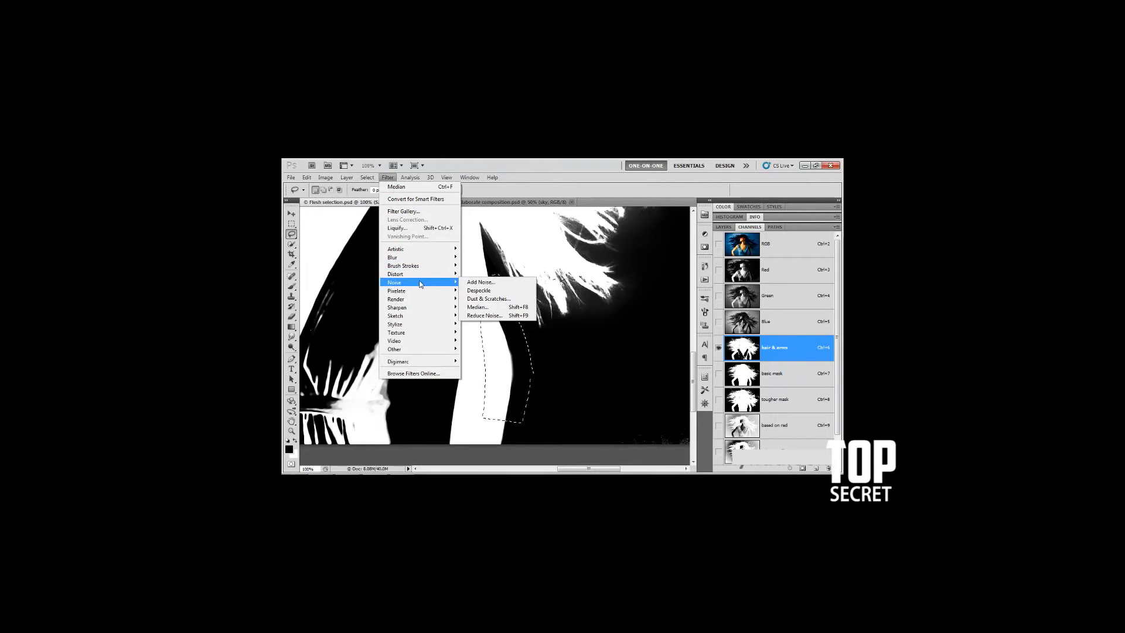
{"action": "left_click", "coordinate": [498, 311]}
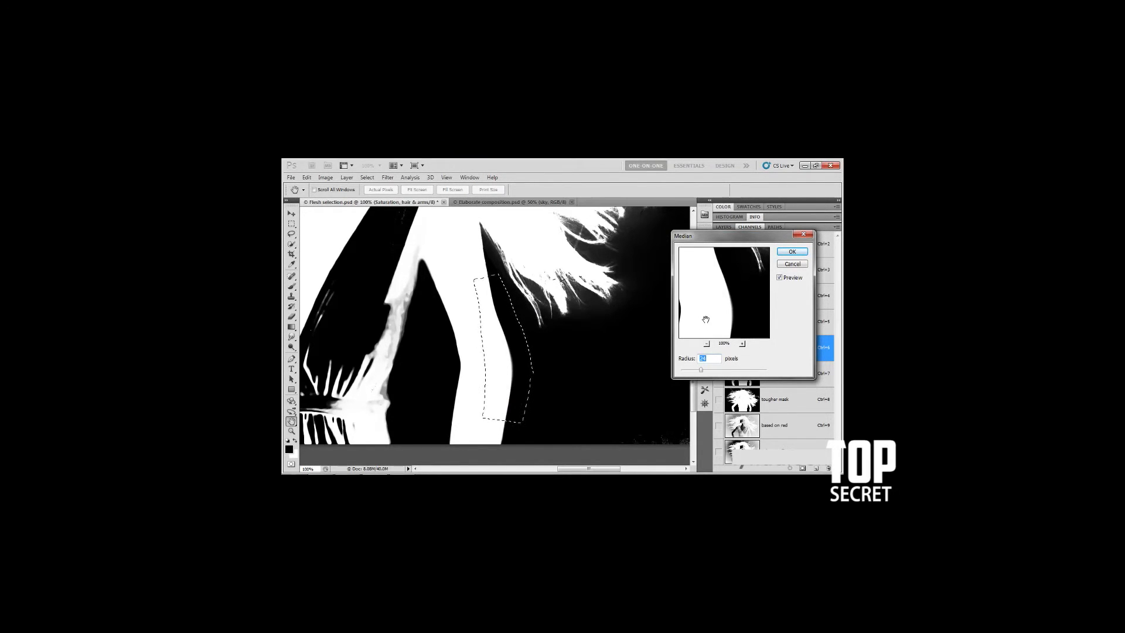
{"action": "left_click_drag", "start_coordinate": [709, 305], "coordinate": [721, 284]}
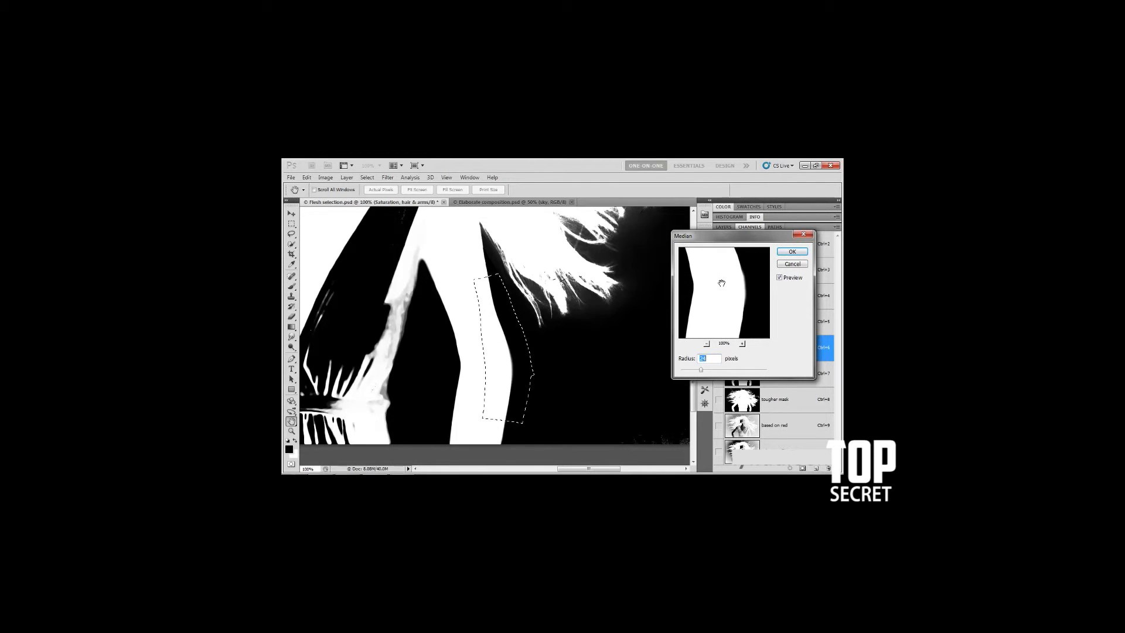
{"action": "left_click_drag", "start_coordinate": [721, 283], "coordinate": [721, 283]}
{"action": "left_click", "coordinate": [788, 253]}
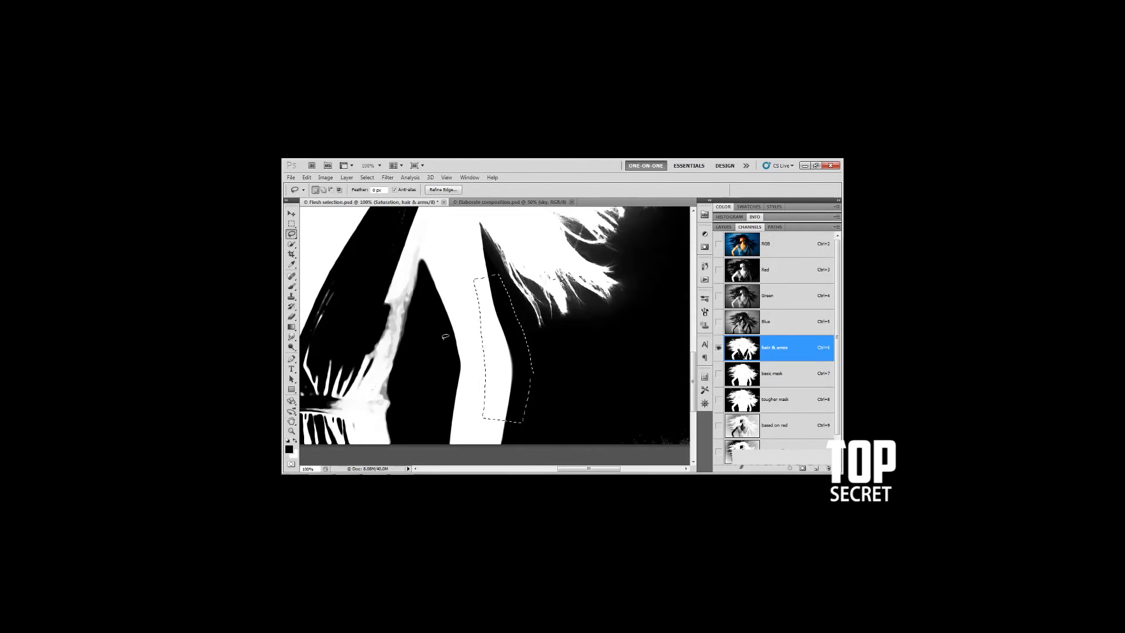
{"action": "key", "text": "ctrl+d"}
Soften the outer edge of the right-hand arm using the Blur tool with an enlarged brush.
{"action": "left_click", "coordinate": [291, 338]}
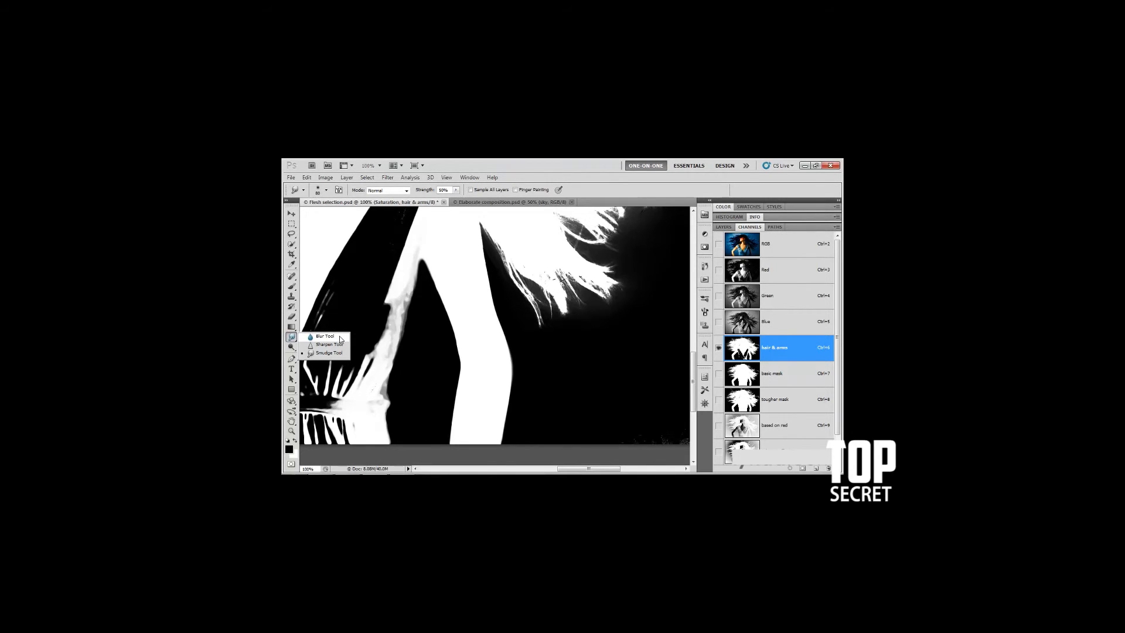
{"action": "left_click", "coordinate": [326, 337]}
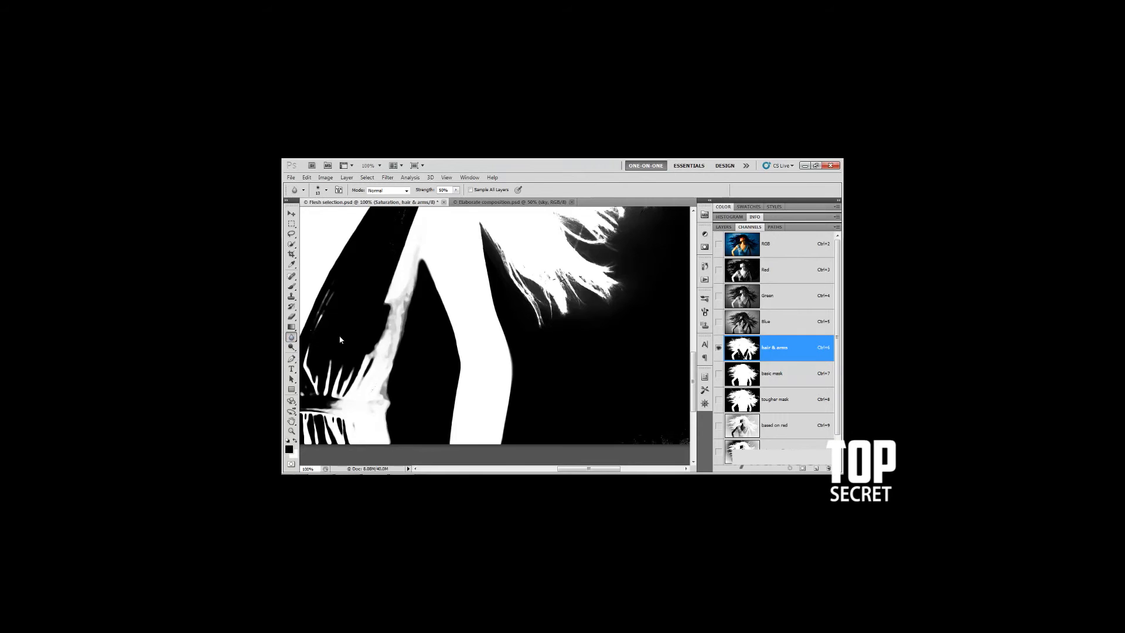
{"action": "key", "text": "bracketright"}
{"action": "key", "text": "bracketright"}
{"action": "key", "text": "bracketright"}
{"action": "key", "text": "bracketright"}
{"action": "key", "text": "bracketright"}
{"action": "key", "text": "bracketright"}
{"action": "key", "text": "bracketright"}
{"action": "mouse_move", "coordinate": [491, 293]}
{"action": "left_mouse_down"}
{"action": "mouse_move", "coordinate": [510, 352]}
{"action": "mouse_move", "coordinate": [513, 422]}
{"action": "mouse_move", "coordinate": [501, 452]}
{"action": "left_mouse_up"}
{"action": "mouse_move", "coordinate": [515, 383]}
{"action": "left_mouse_down"}
{"action": "mouse_move", "coordinate": [504, 457]}
{"action": "mouse_move", "coordinate": [503, 338]}
{"action": "mouse_move", "coordinate": [464, 257]}
{"action": "mouse_move", "coordinate": [512, 395]}
{"action": "mouse_move", "coordinate": [473, 265]}
{"action": "mouse_move", "coordinate": [451, 317]}
{"action": "mouse_move", "coordinate": [448, 449]}
{"action": "mouse_move", "coordinate": [461, 360]}
{"action": "mouse_move", "coordinate": [442, 276]}
{"action": "mouse_move", "coordinate": [461, 440]}
{"action": "mouse_move", "coordinate": [497, 432]}
{"action": "left_mouse_up"}
Select the black background between the right-hand arm and the image's right edge with the Magic Wand.
{"action": "left_click_drag", "start_coordinate": [615, 402], "coordinate": [467, 373]}
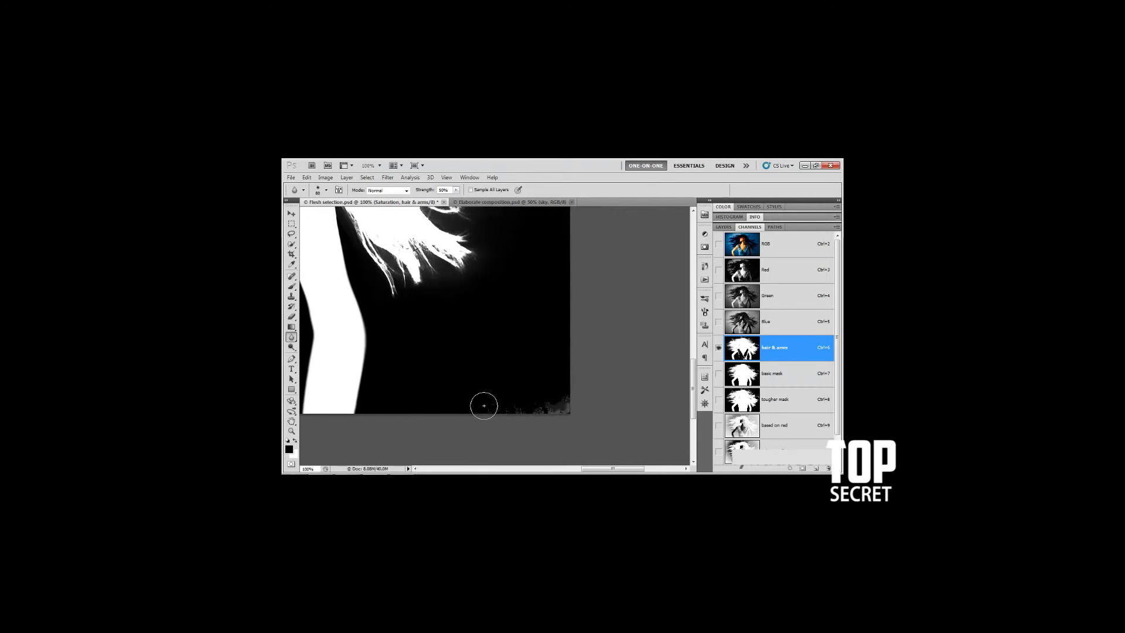
{"action": "left_click", "coordinate": [291, 245]}
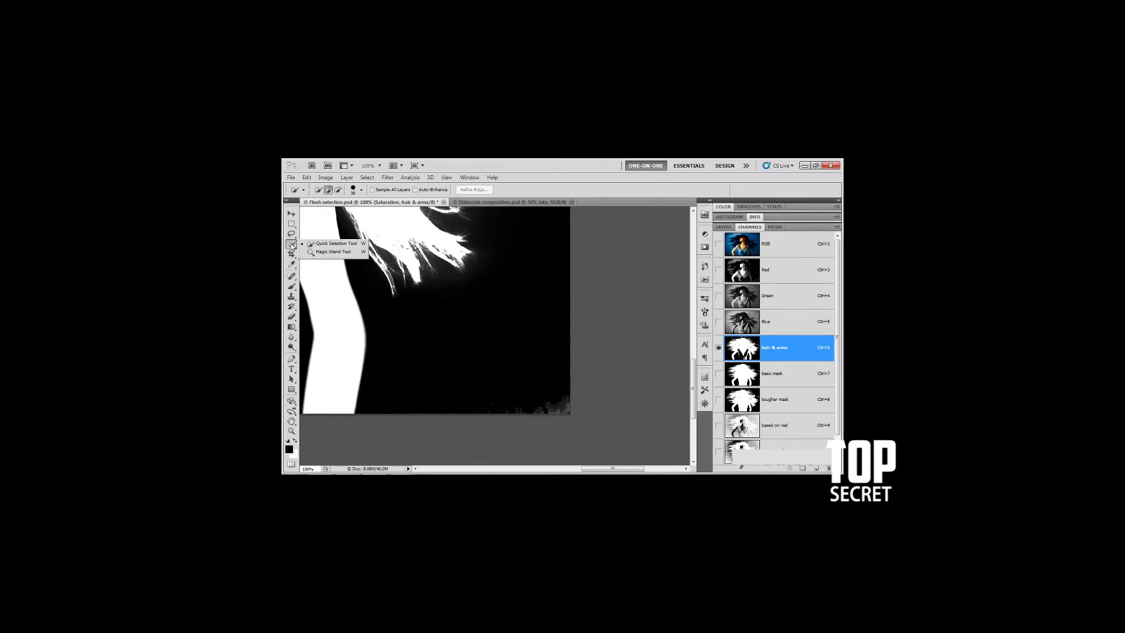
{"action": "left_click", "coordinate": [310, 254]}
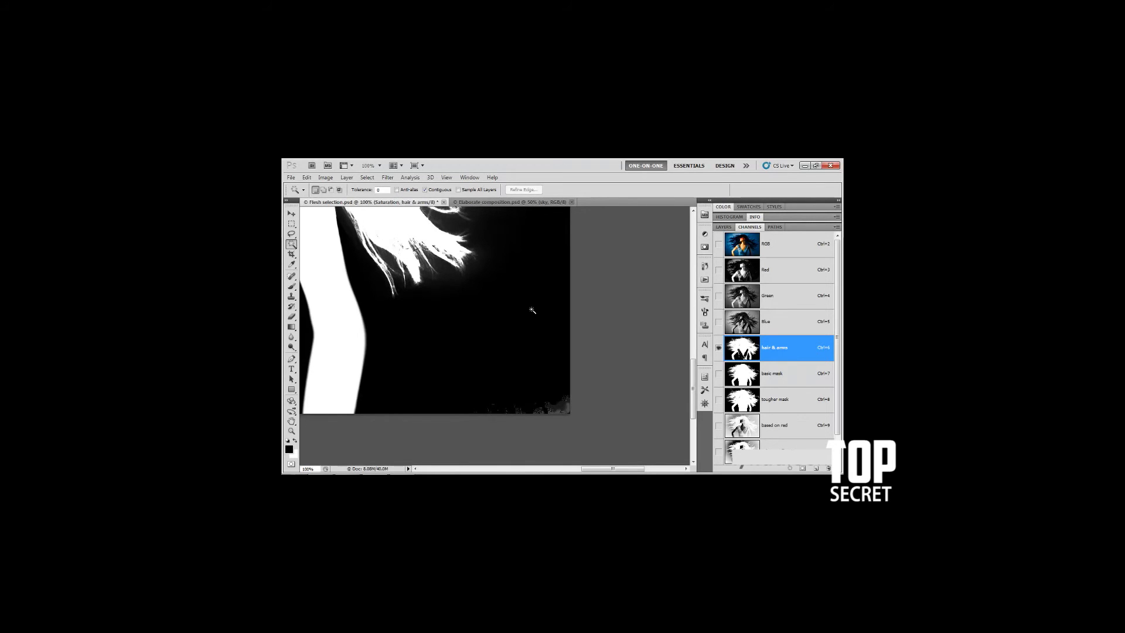
{"action": "left_click", "coordinate": [502, 322]}
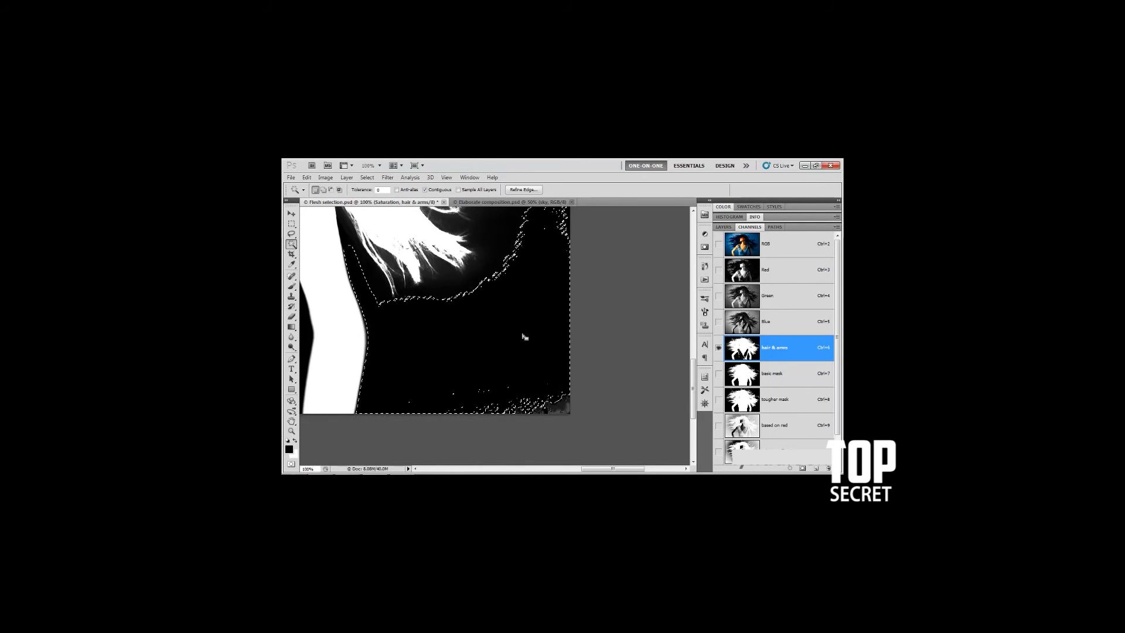
{"action": "left_click_drag", "start_coordinate": [487, 308], "coordinate": [485, 401]}
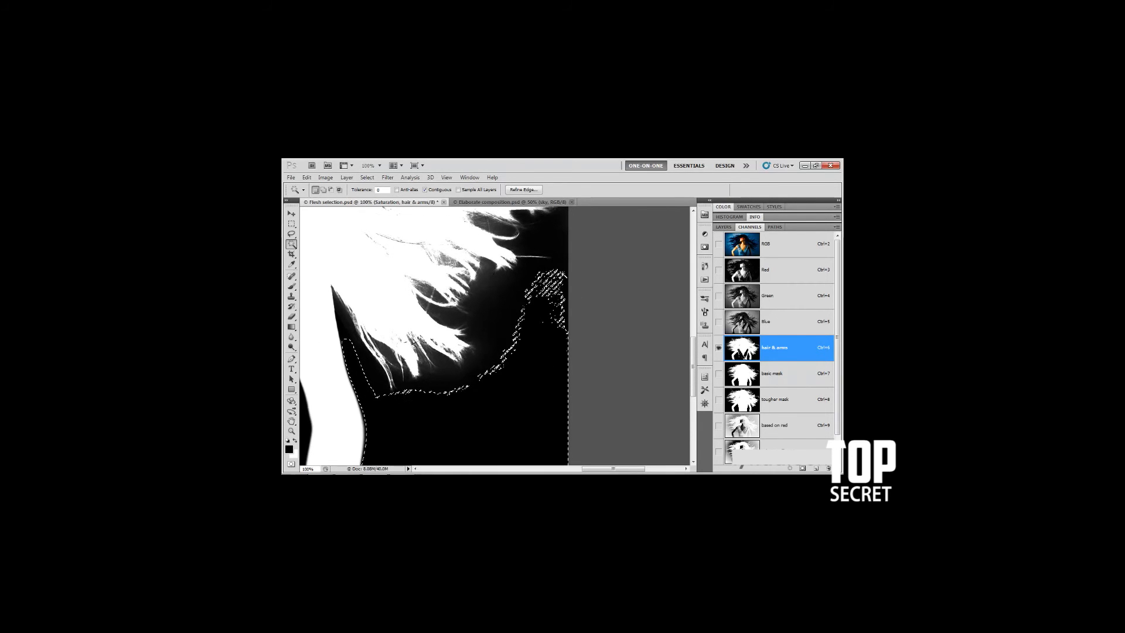
{"action": "left_click_drag", "start_coordinate": [520, 409], "coordinate": [528, 309]}
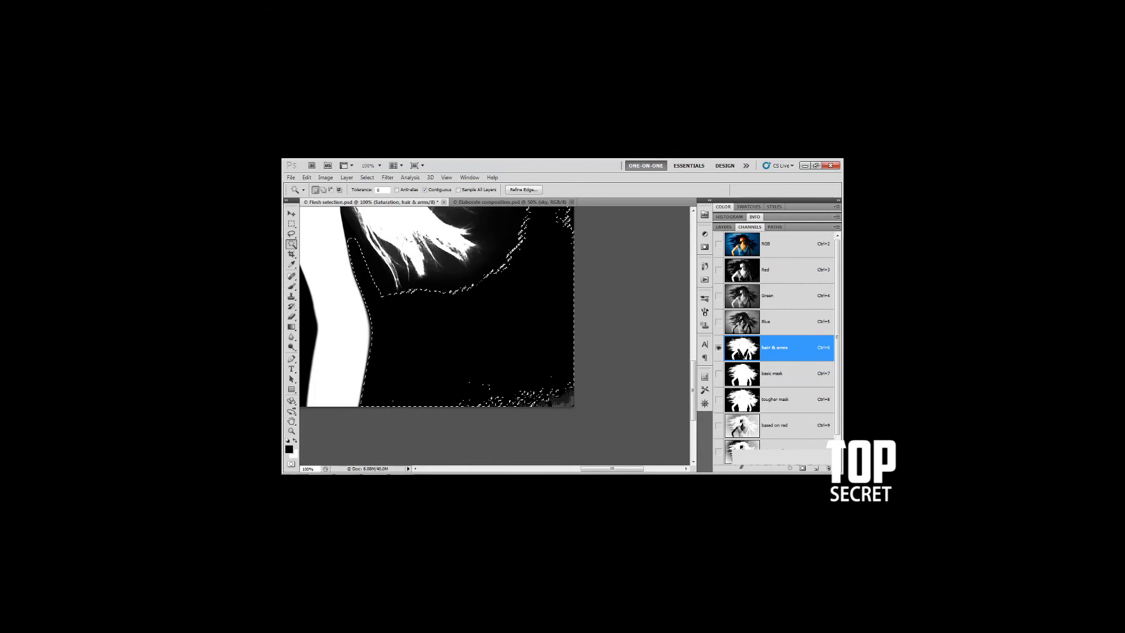
Add a rectangle over the speckled lower-right corner to the selection, fill it with black, and deselect.
{"action": "left_click", "coordinate": [292, 225]}
{"action": "left_click_drag", "start_coordinate": [384, 350], "coordinate": [598, 429]}
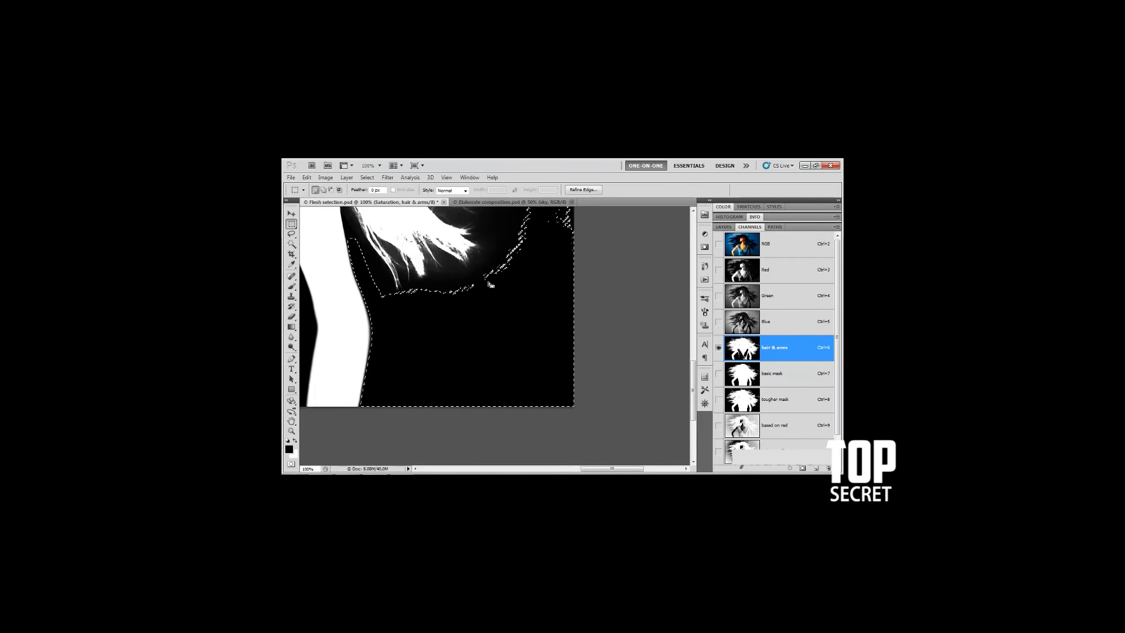
{"action": "left_click_drag", "start_coordinate": [488, 281], "coordinate": [502, 363]}
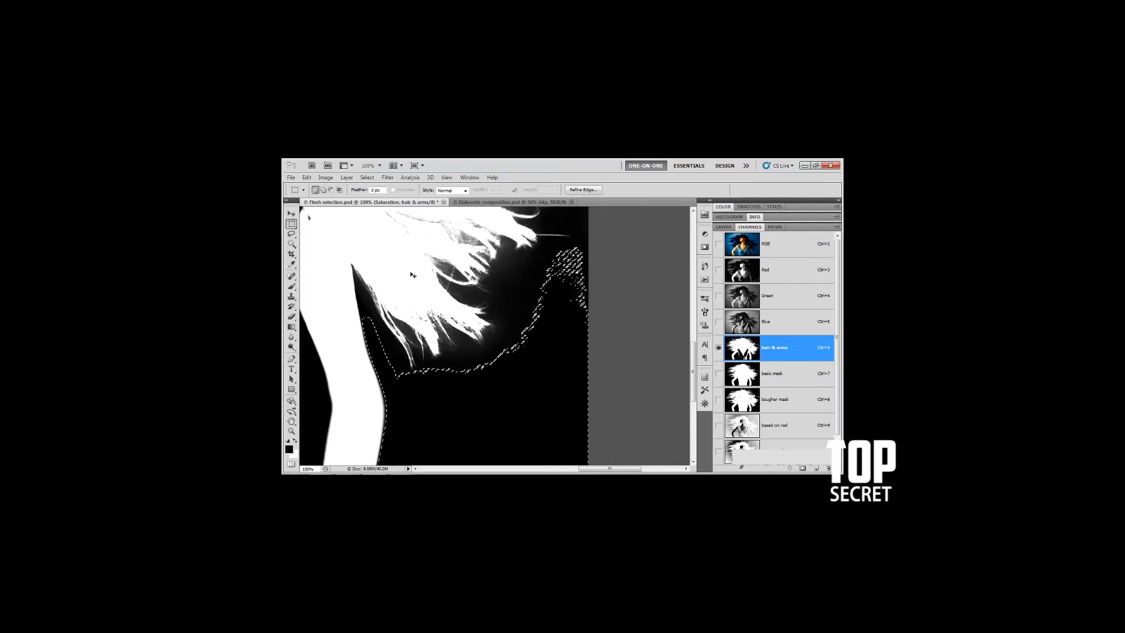
{"action": "key", "text": "ctrl+d"}
{"action": "left_click", "coordinate": [350, 335], "text": "ctrl+alt"}
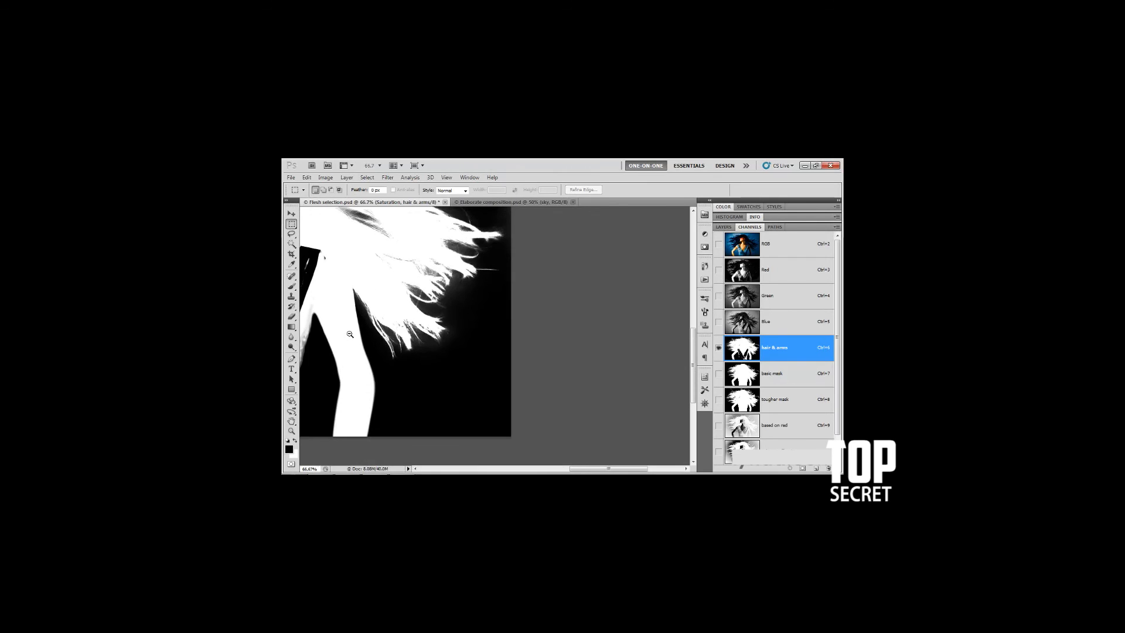
{"action": "left_click_drag", "start_coordinate": [343, 323], "coordinate": [496, 323]}
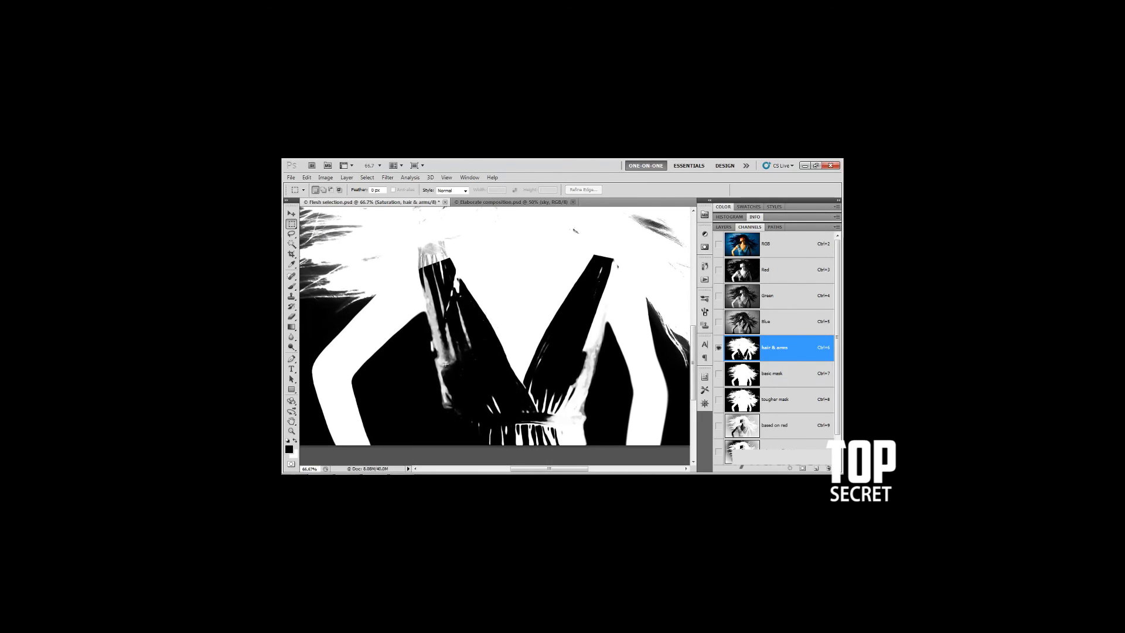